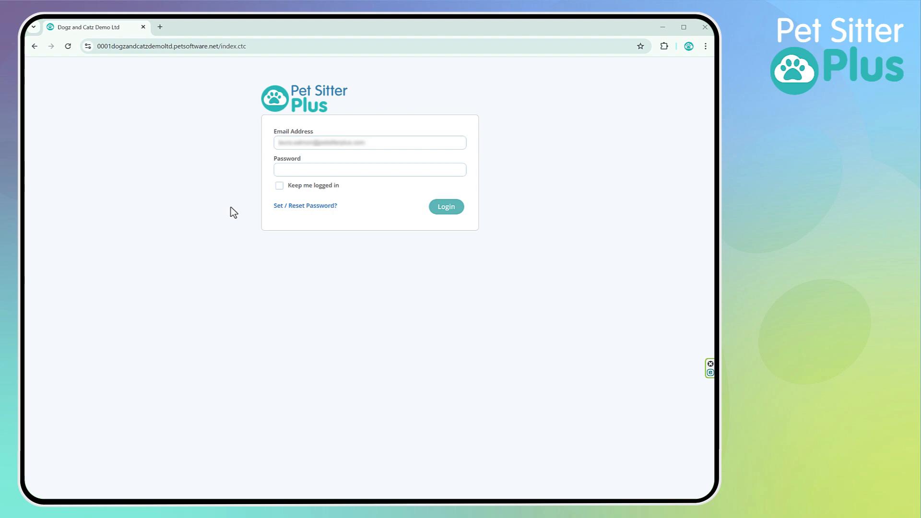
Step: Log in by entering the account password, with the option to stay logged in enabled
click(296, 169)
key(ctrl+v)
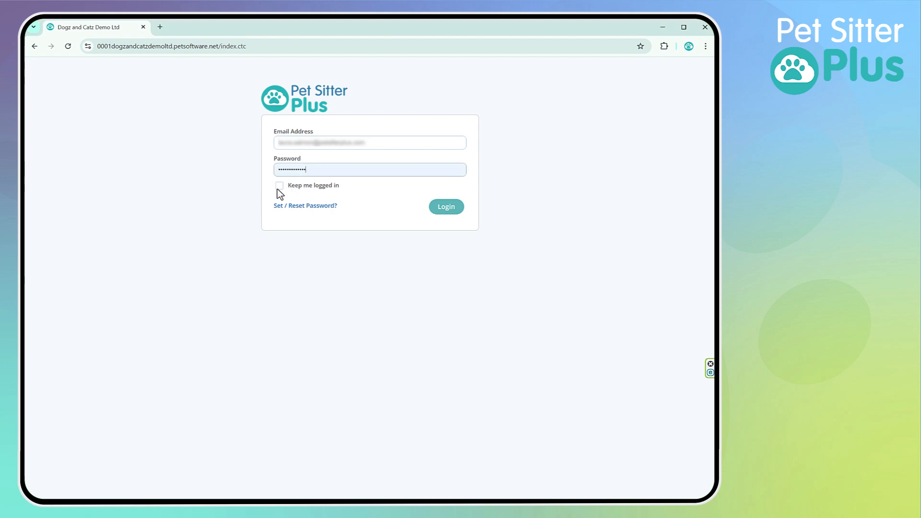
click(279, 186)
click(448, 210)
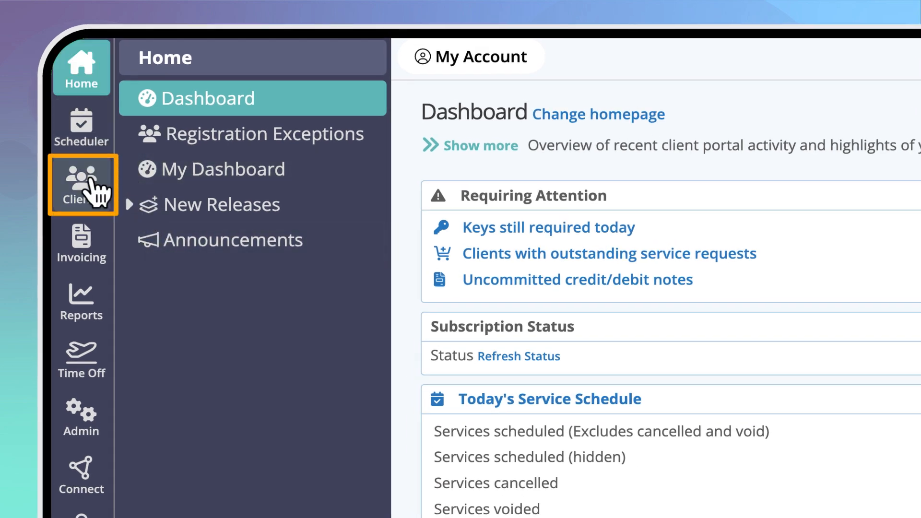
Step: Find the client under the letter N who owns Toby (Collie/Lab) and open that client's orders and invoices
click(90, 202)
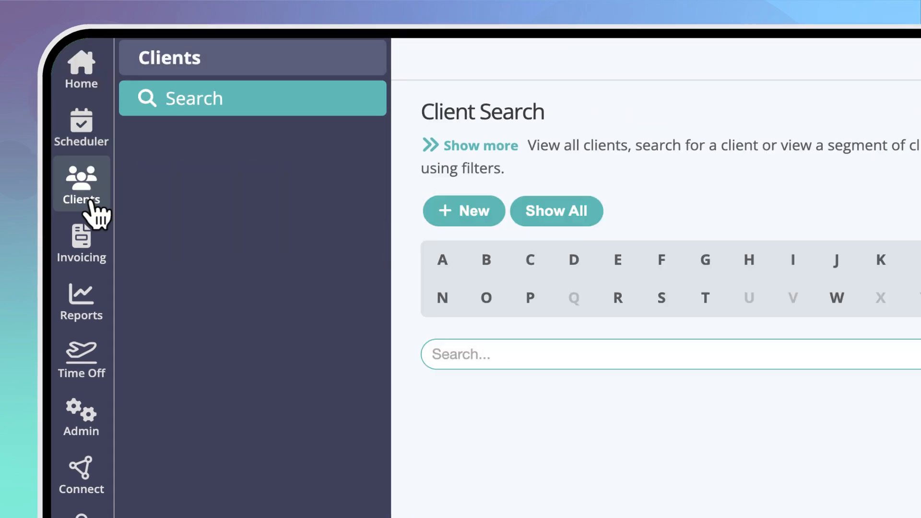
click(440, 300)
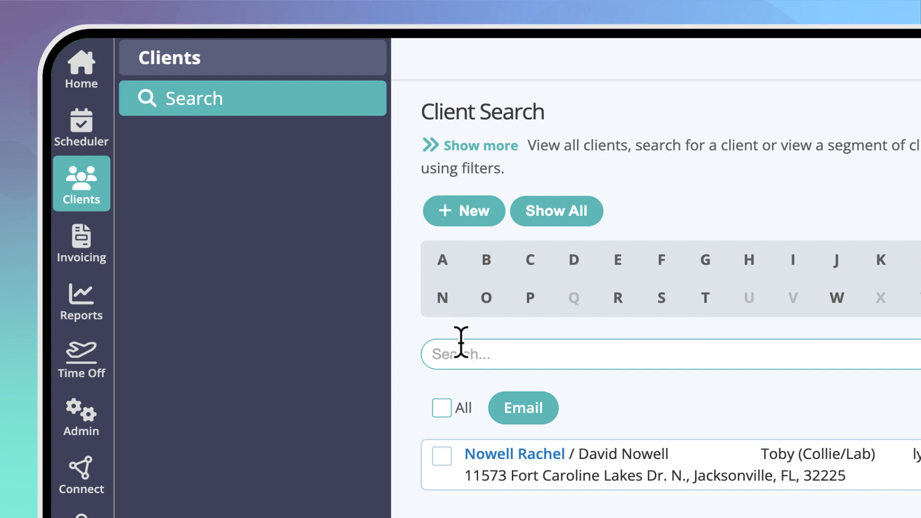
click(499, 458)
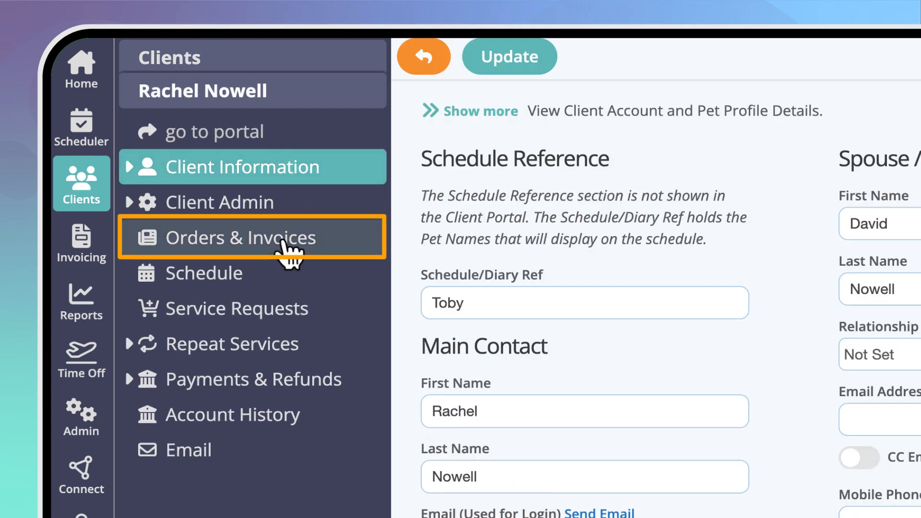
click(329, 245)
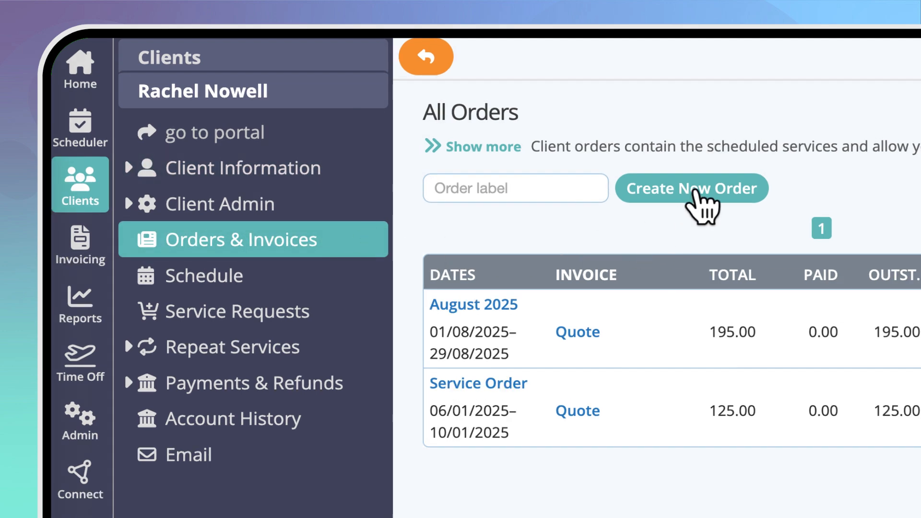
Step: Create a new order for the client labelled "September walks 2025"
click(694, 192)
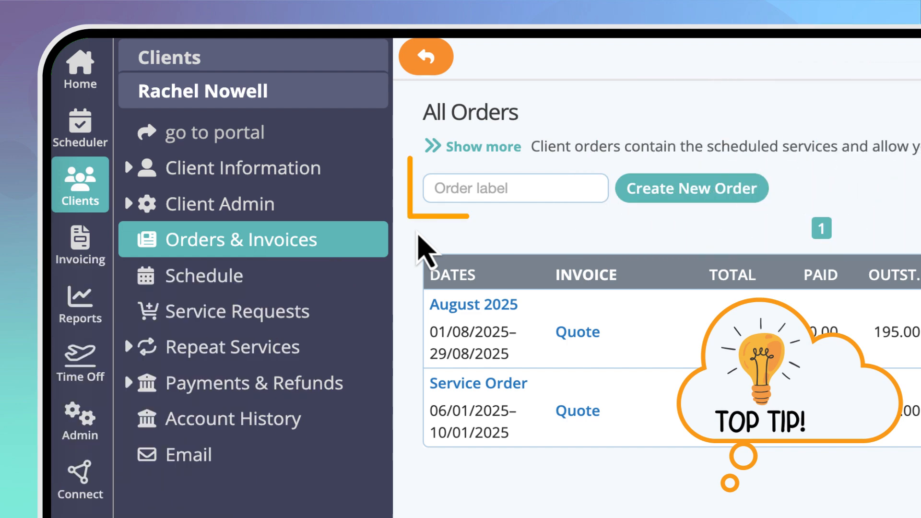
click(451, 199)
text(September walks 2025)
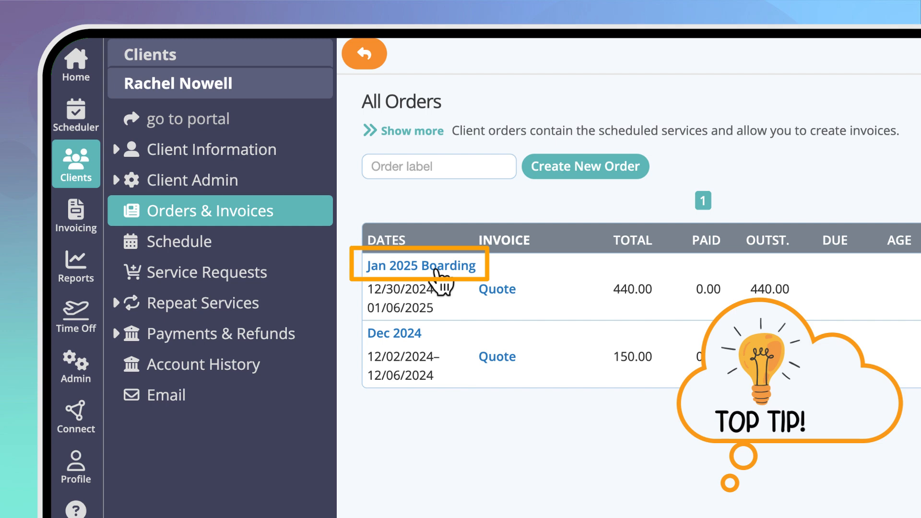
click(436, 270)
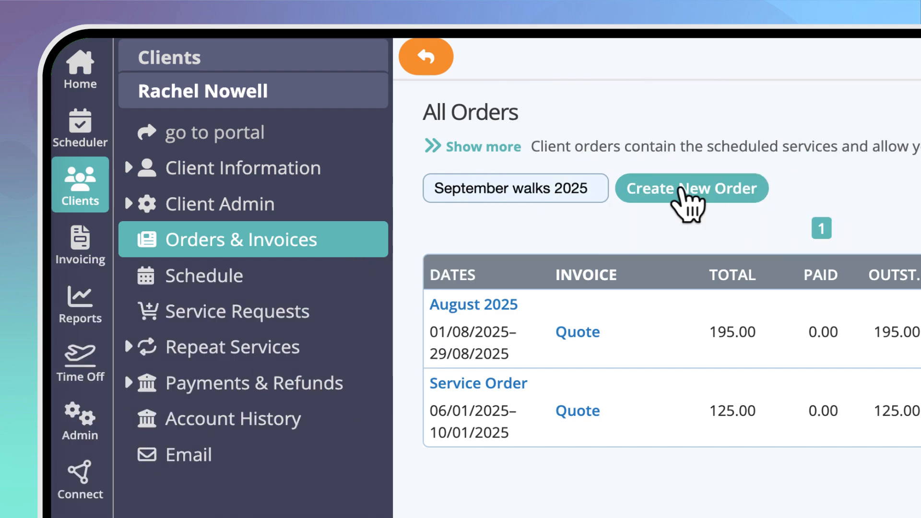
click(680, 188)
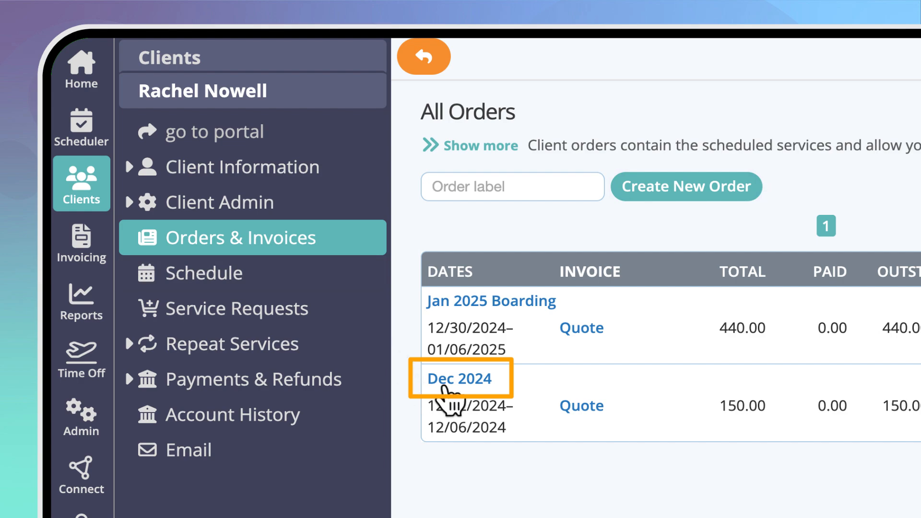
Step: Start adding services to the Dec 2024 order, with dates from Mon 12/09/2024 to Fri 12/13/2024
click(451, 382)
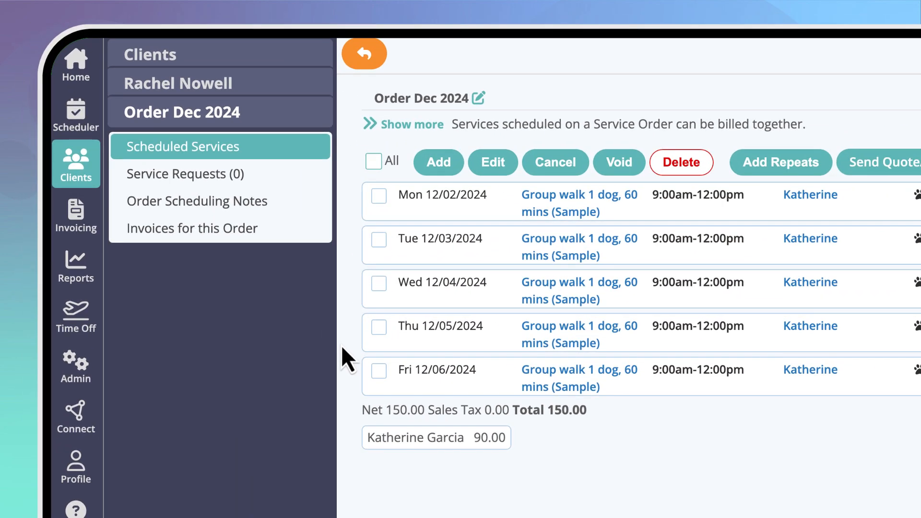
click(437, 169)
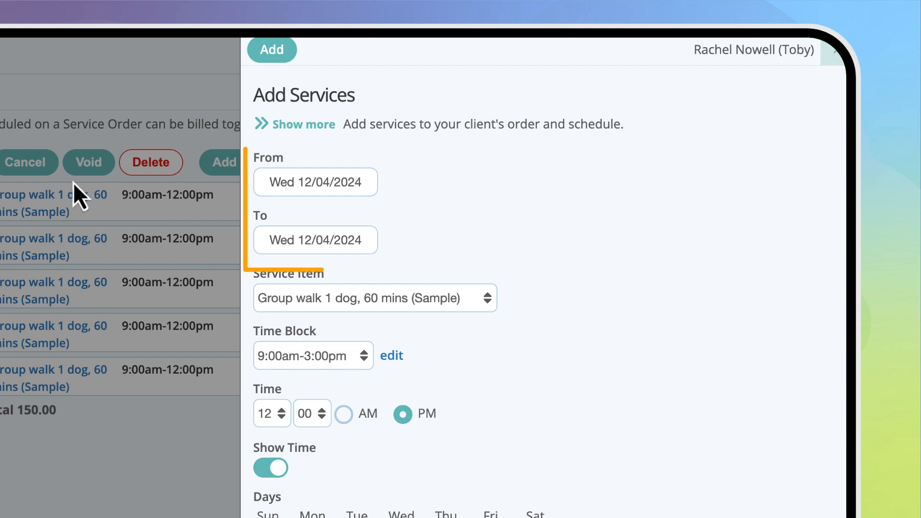
click(340, 182)
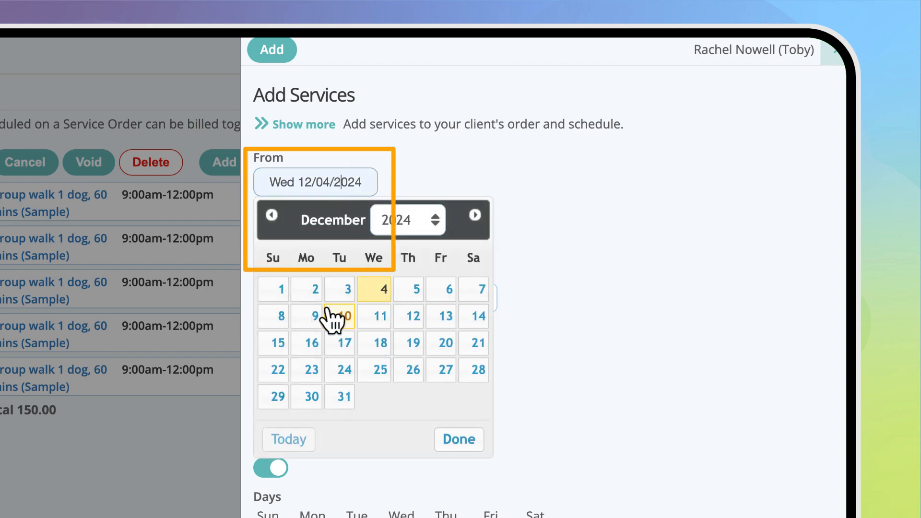
click(313, 317)
click(329, 240)
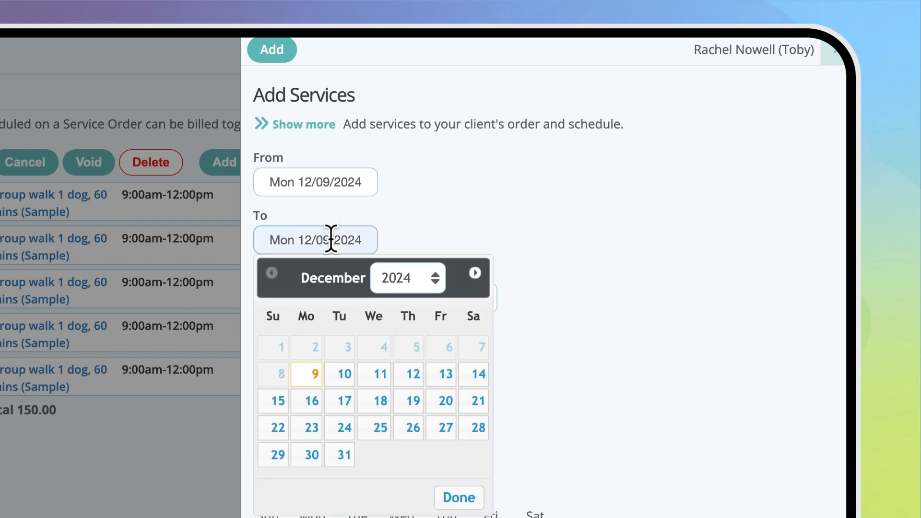
click(444, 377)
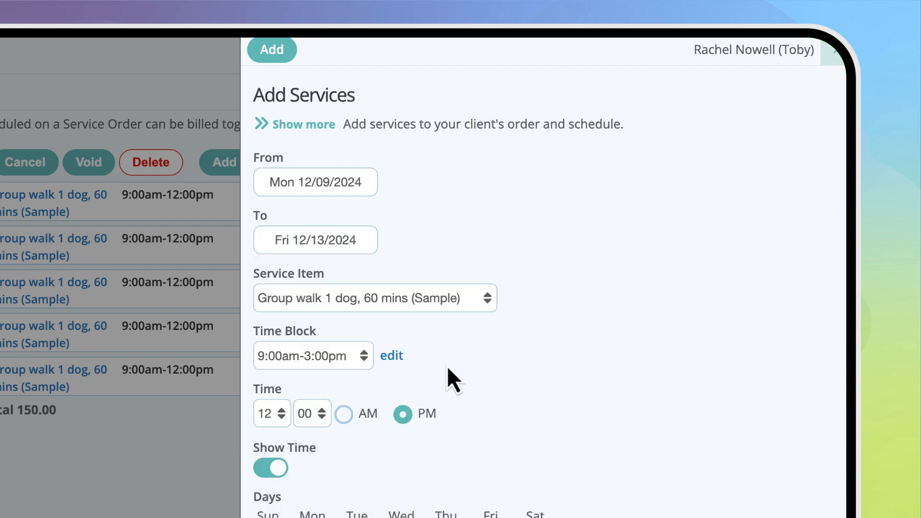
Step: Choose Group walk 1 dog, 60 mins (Sample) in the 9:00am-12:00pm time block and turn off Show Time
click(463, 297)
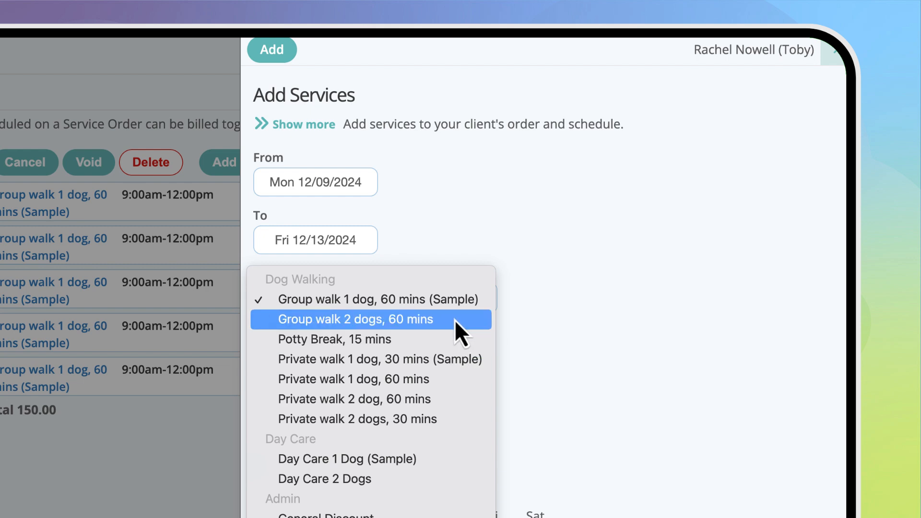
click(456, 302)
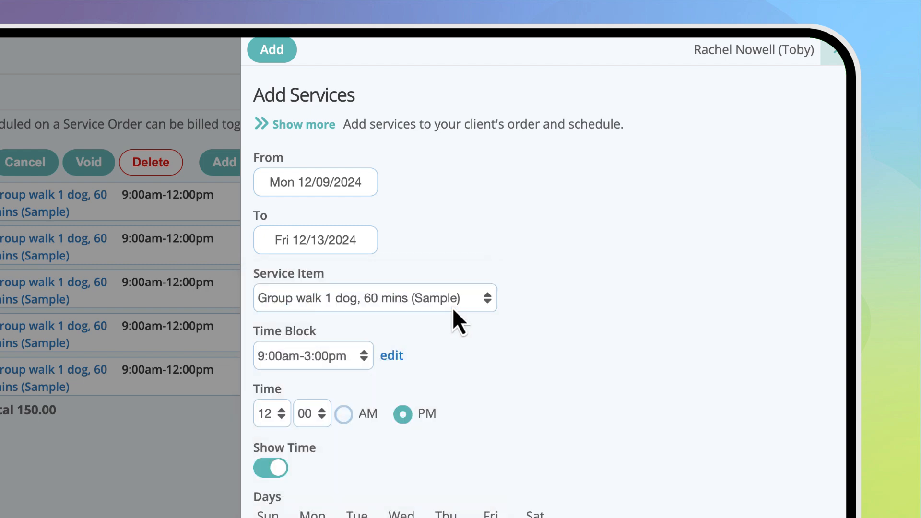
click(352, 359)
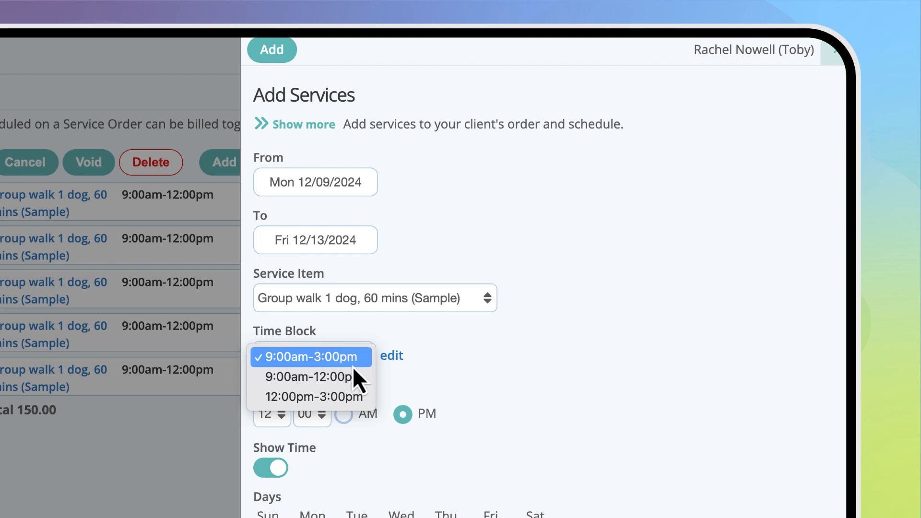
click(362, 379)
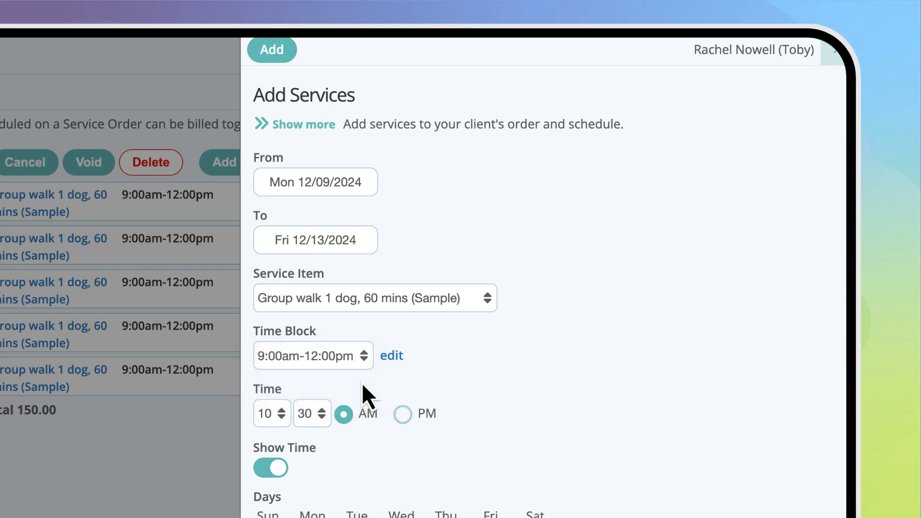
click(281, 471)
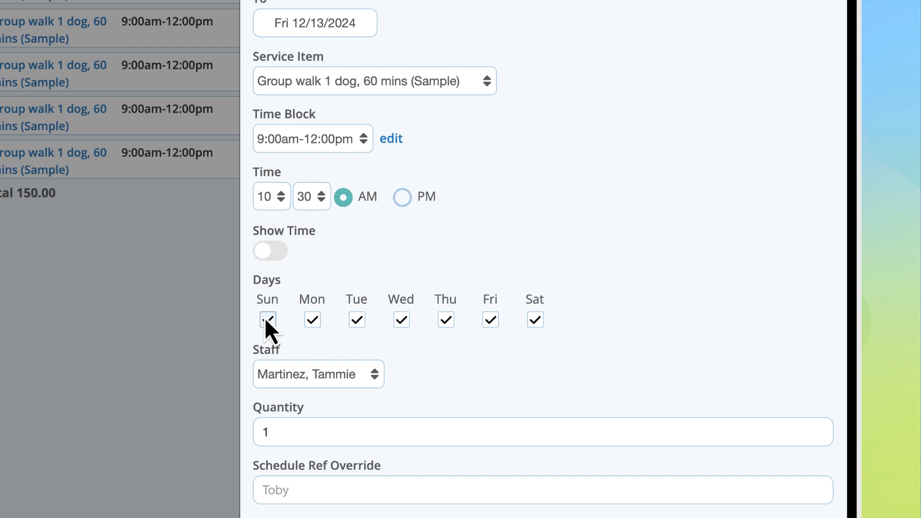
Step: Restrict the service days to Monday, Wednesday and Friday only
click(357, 320)
click(447, 321)
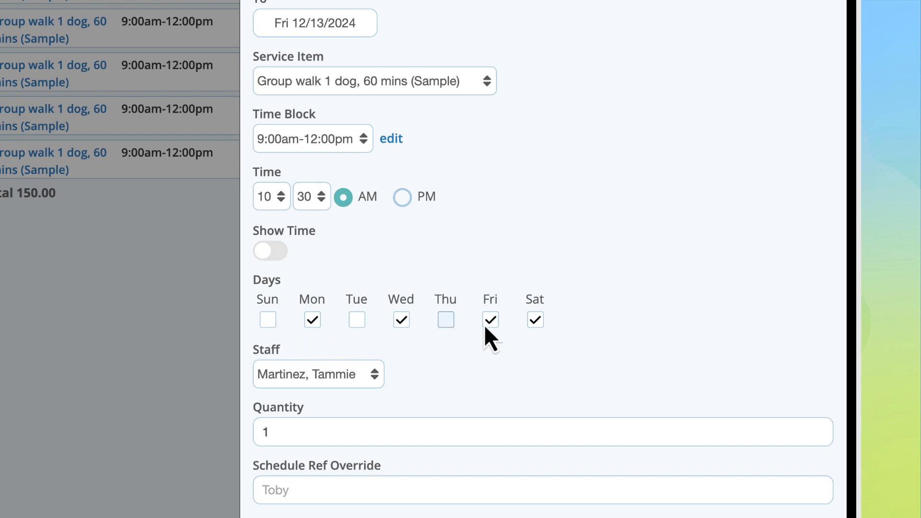
click(535, 321)
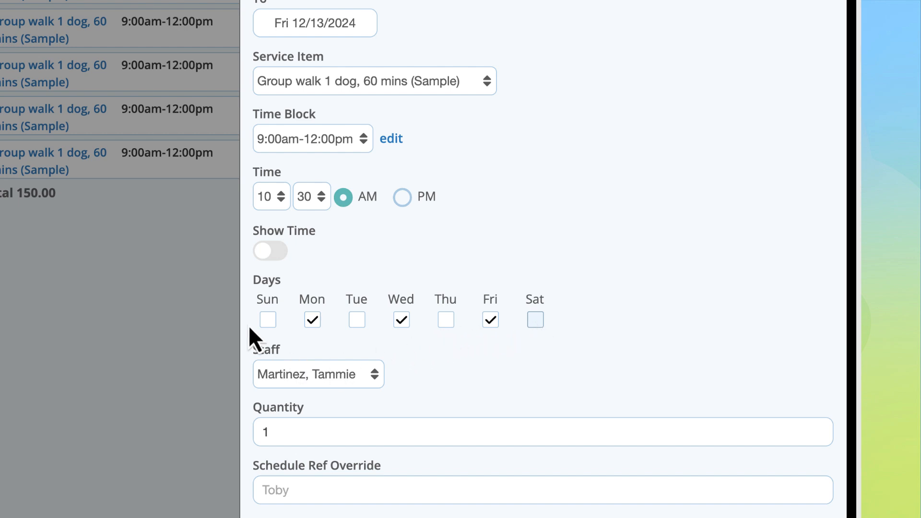
Step: Include Sunday, Tuesday, Thursday and Saturday in the service days again
click(268, 320)
click(357, 319)
click(446, 320)
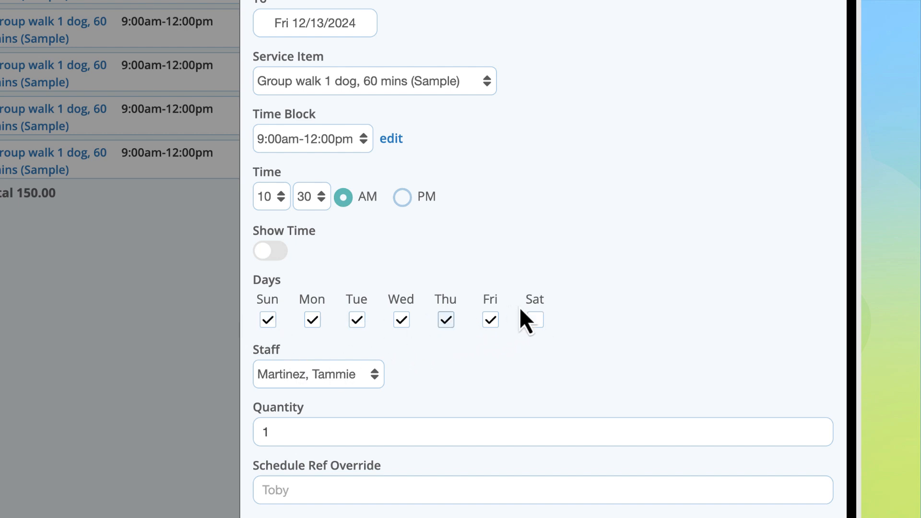
click(535, 320)
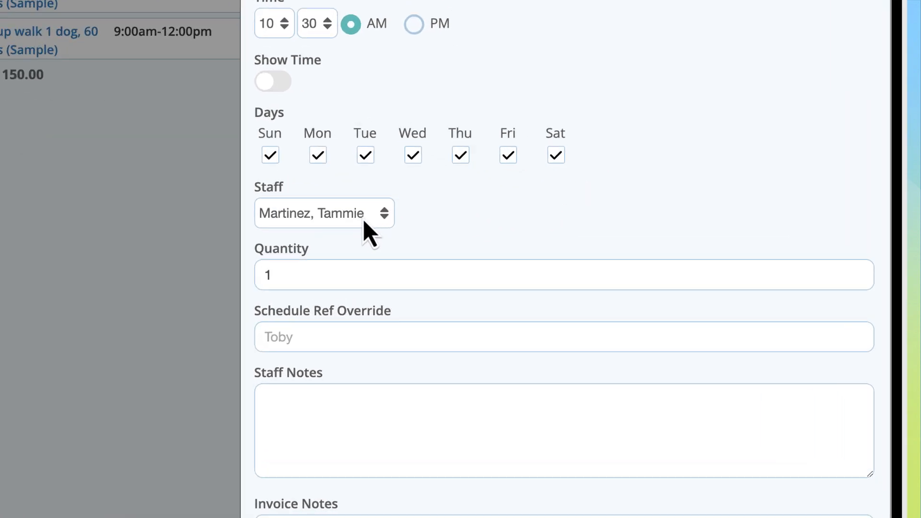
Step: Add the services to the order with a different staff member assigned and the staff note "Leave dog in kitchen after walk"
click(466, 235)
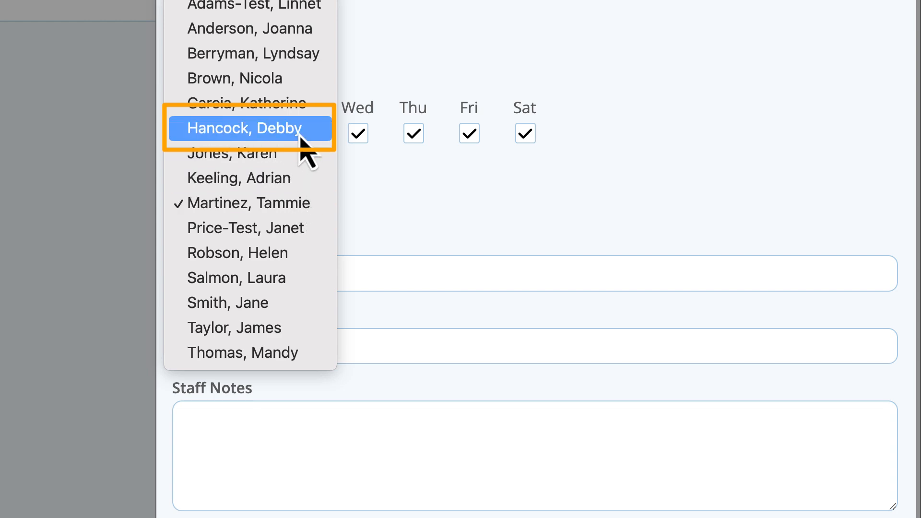
click(317, 132)
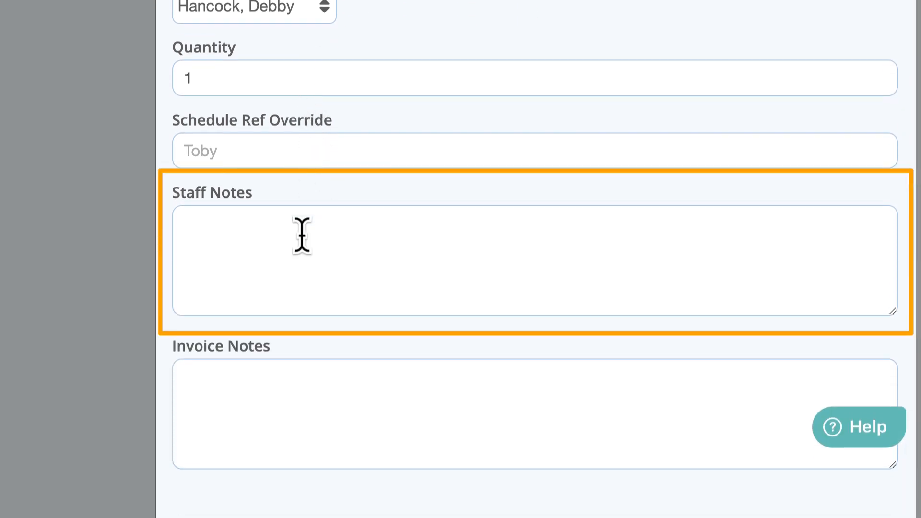
click(302, 245)
text(Leave dog in kit)
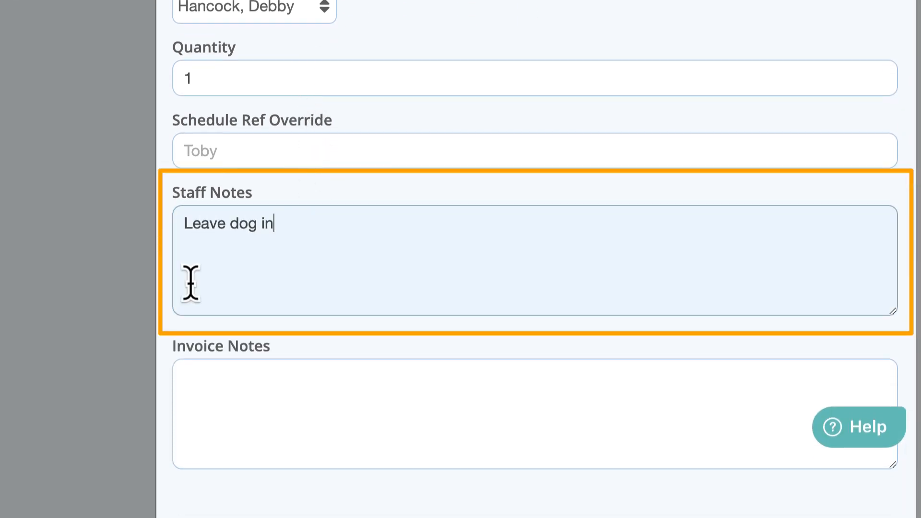
text(chen after walk)
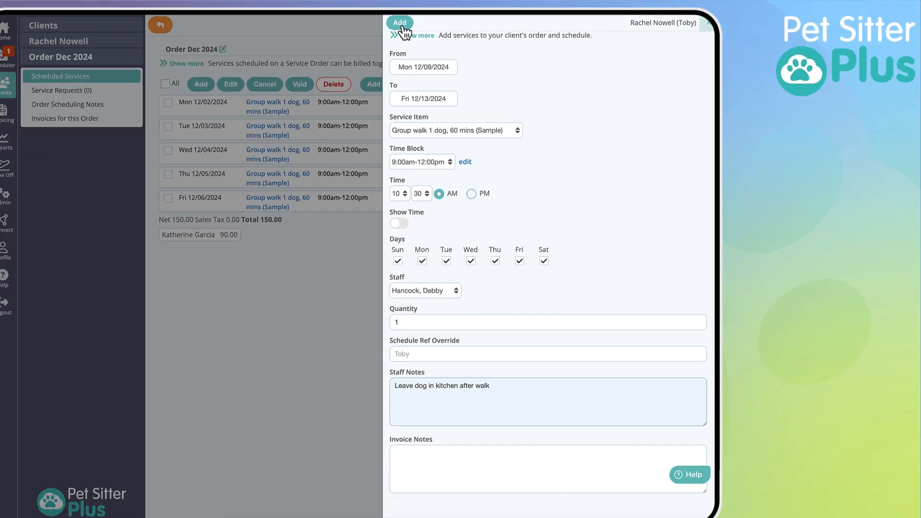
click(156, 44)
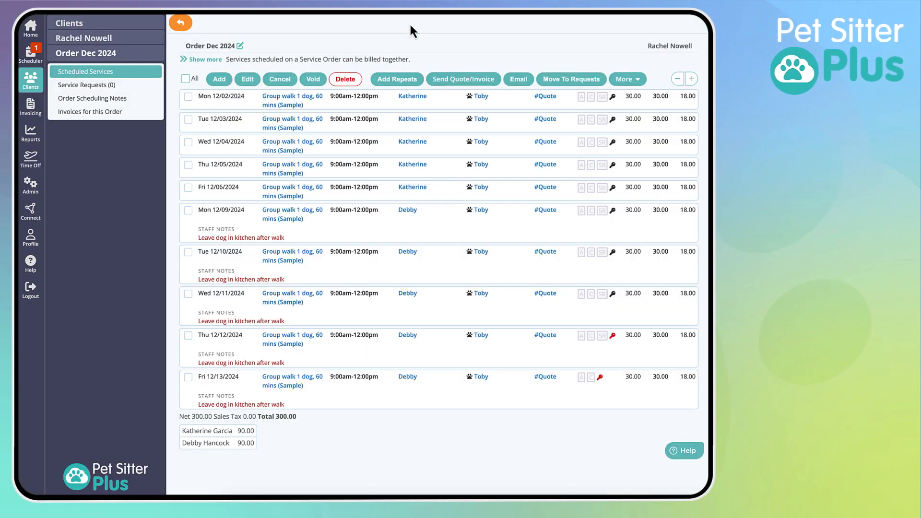